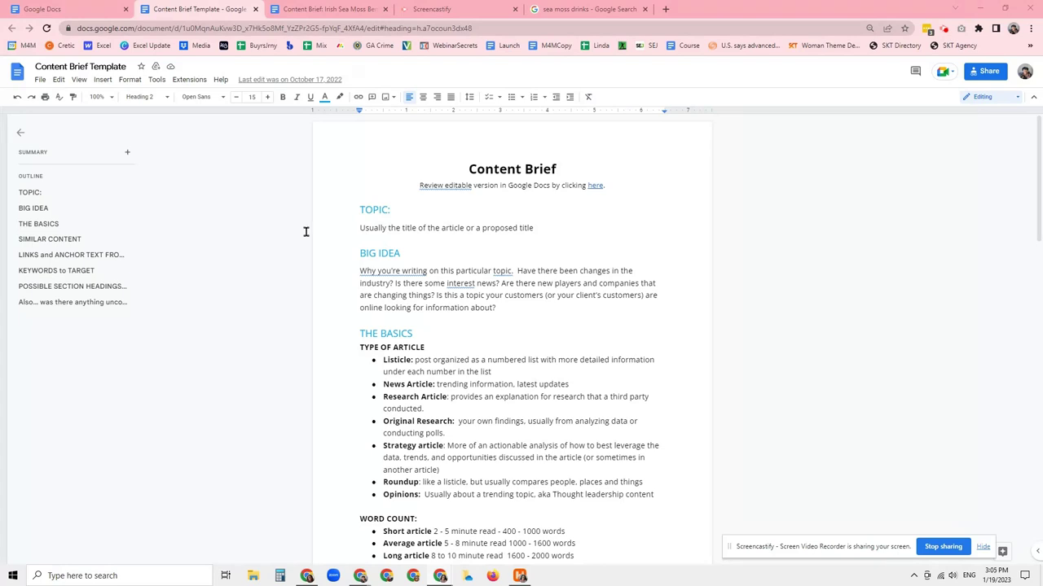
Zoom the Content Brief Template to 200%.
left_click(98, 97)
left_click(100, 232)
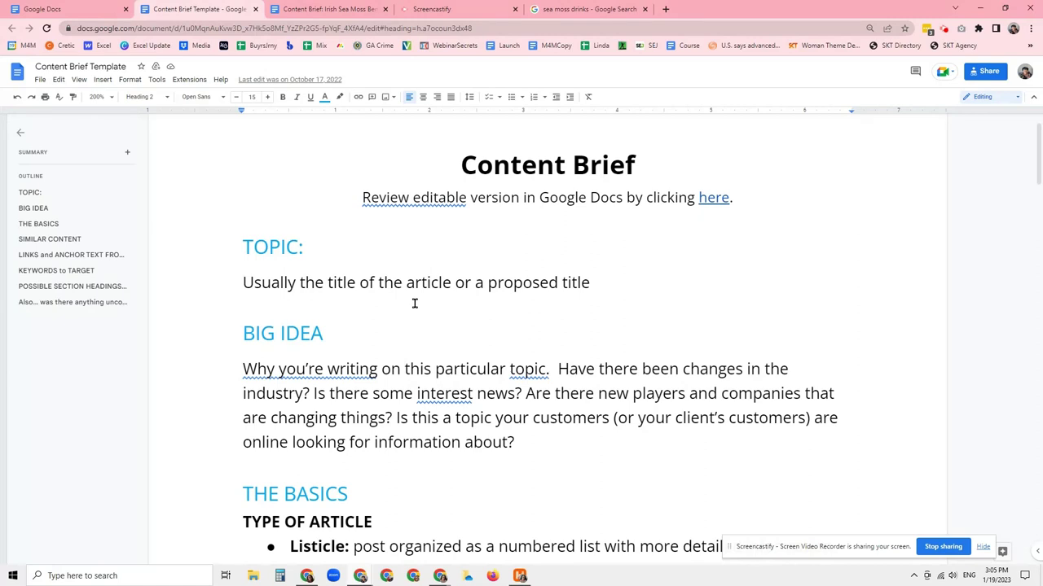
scroll(414, 303, "down", 2)
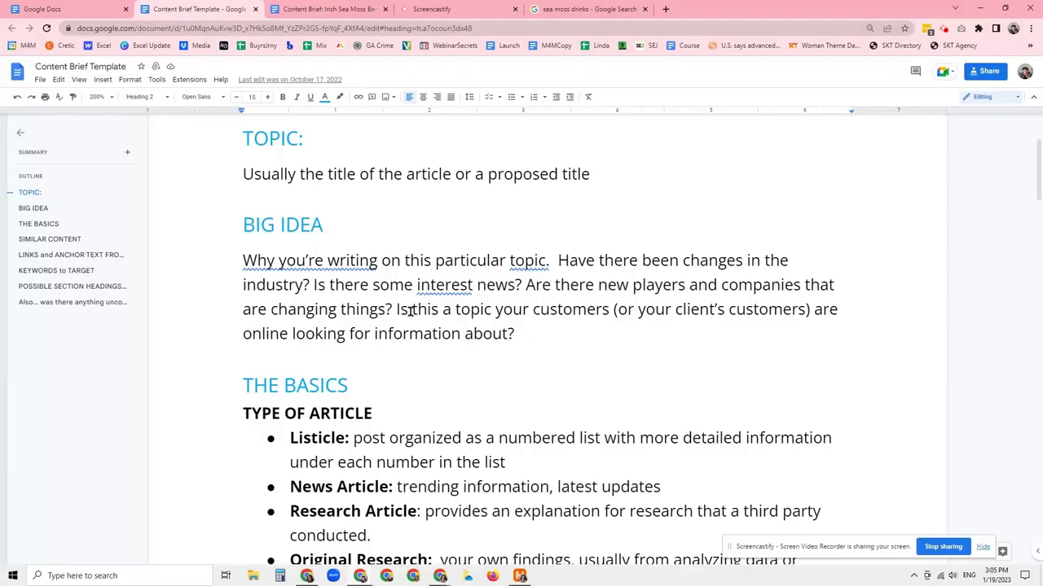
Select THE BASICS article-type list down through WORD COUNT, then clear the selection.
scroll(411, 310, "up", 3)
scroll(412, 310, "down", 5)
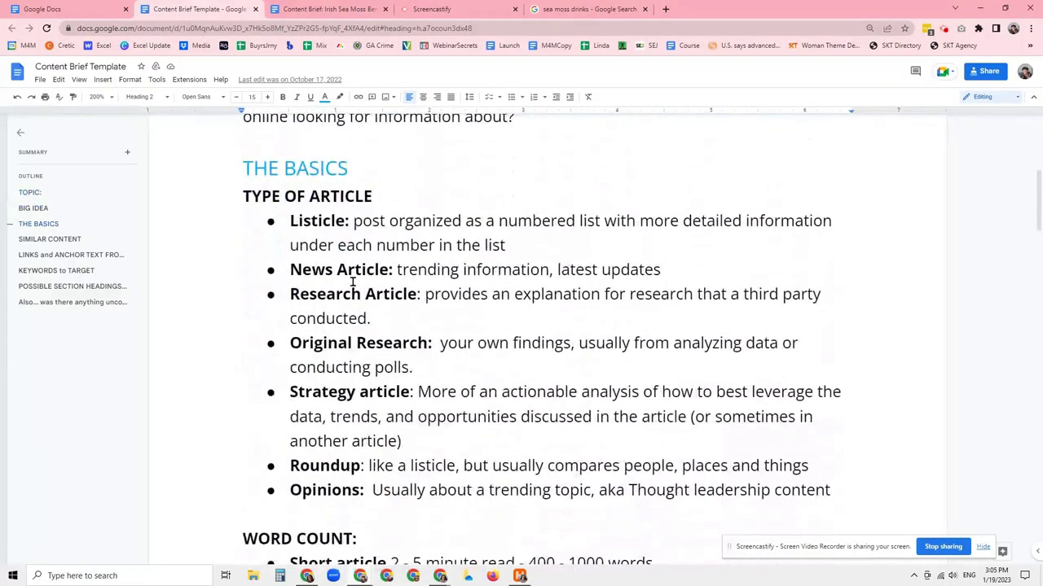
left_click_drag(260, 231, 371, 322)
scroll(288, 337, "down", 5)
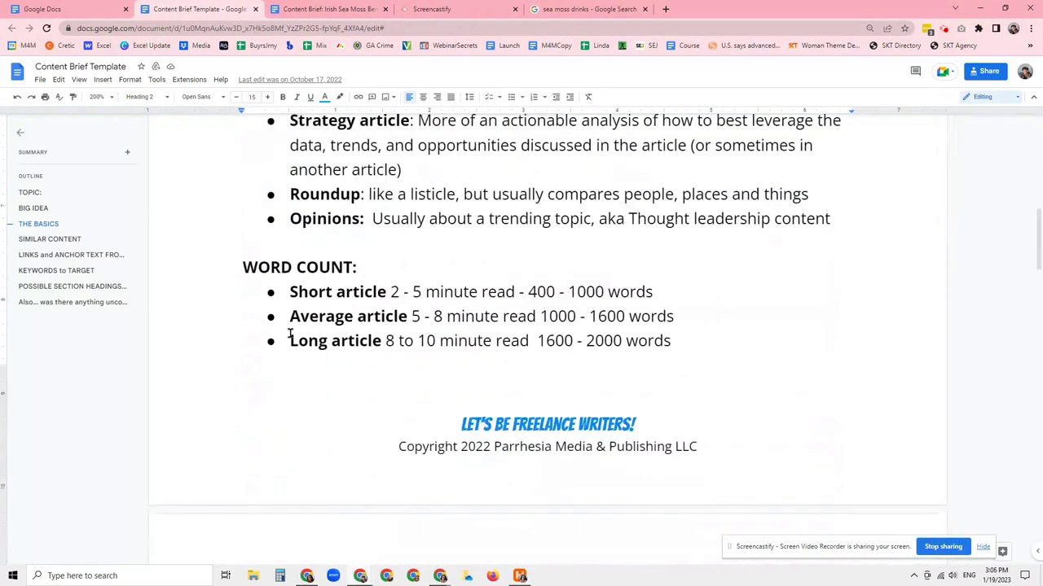
scroll(288, 334, "down", 2)
scroll(288, 333, "up", 1)
left_click(296, 356, "shift")
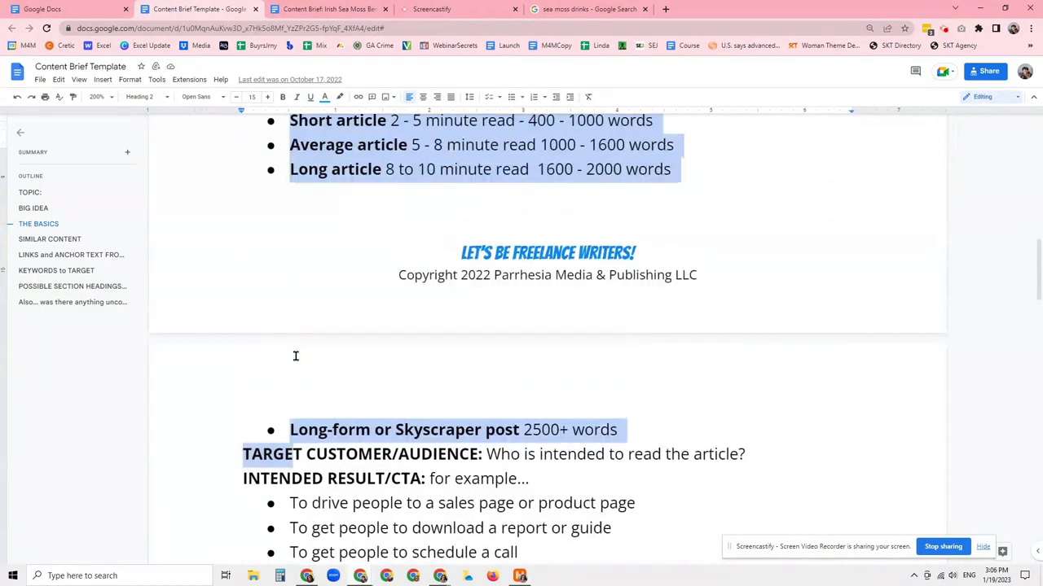
scroll(296, 356, "up", 2)
scroll(296, 356, "up", 4)
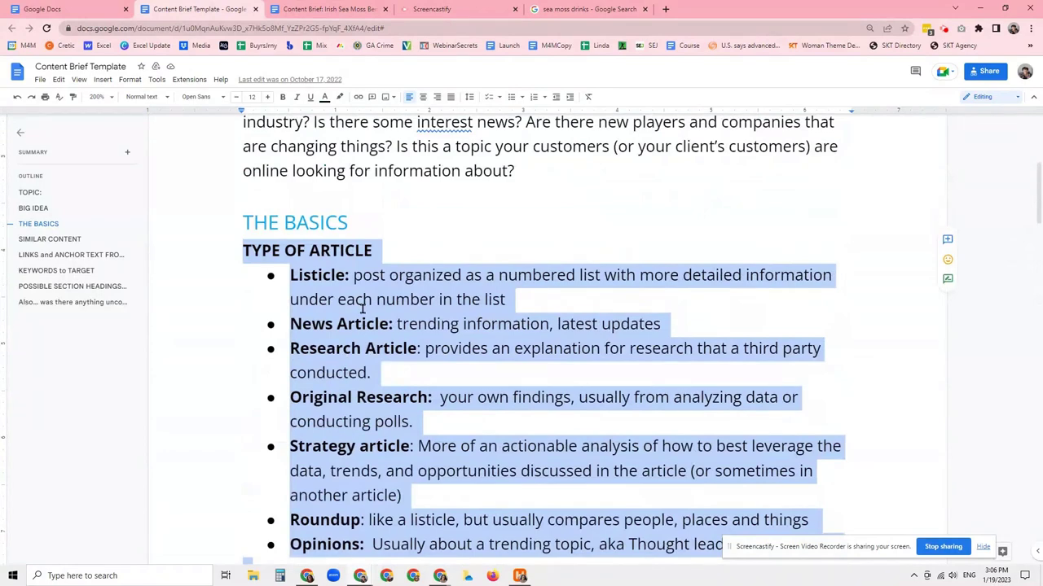
left_click(342, 254)
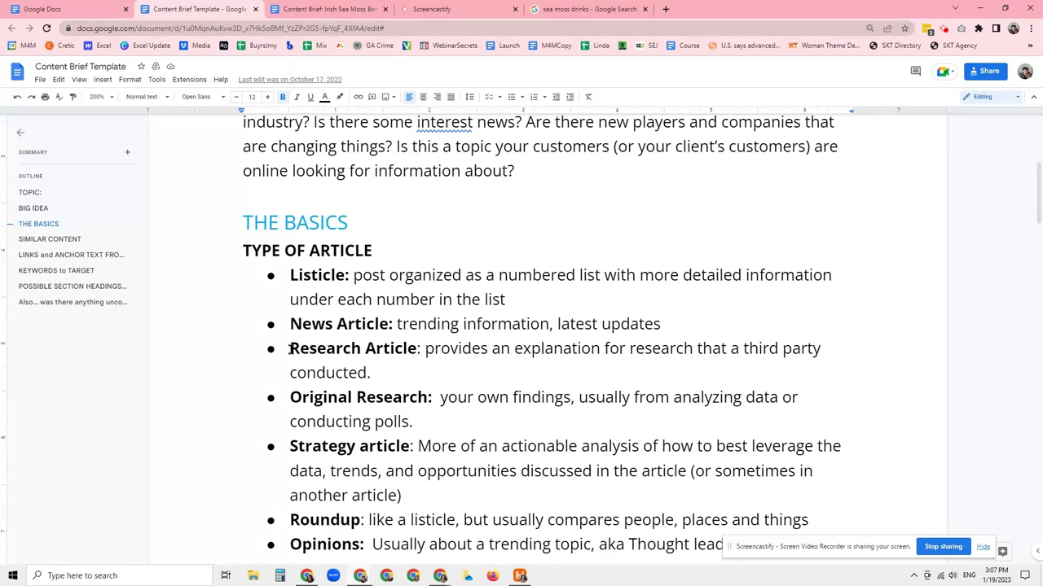
Select the 'Research Article:' label in the article-type list.
double_click(323, 349)
left_click_drag(388, 348, 477, 350)
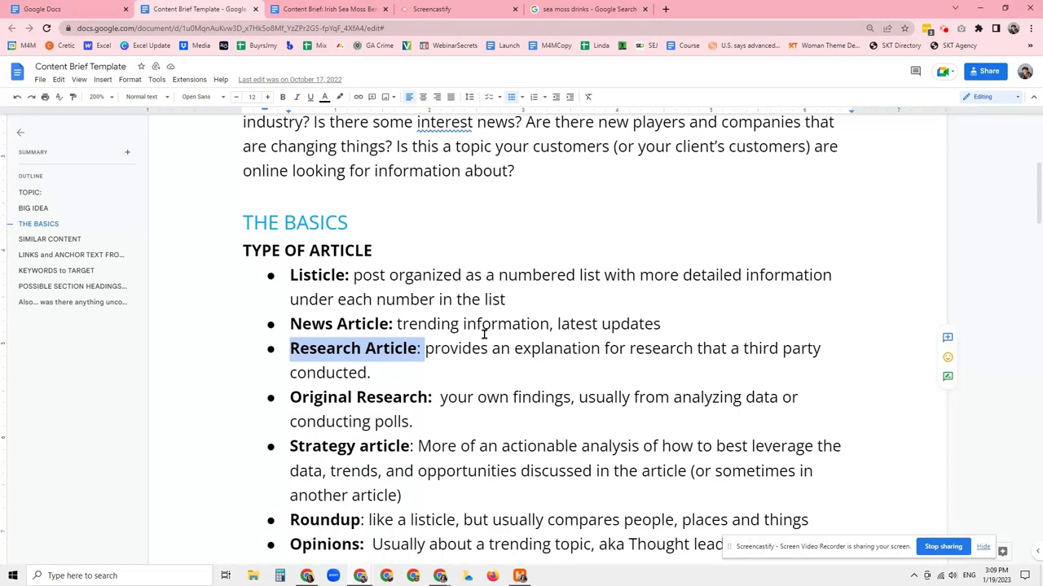
scroll(484, 332, "down", 5)
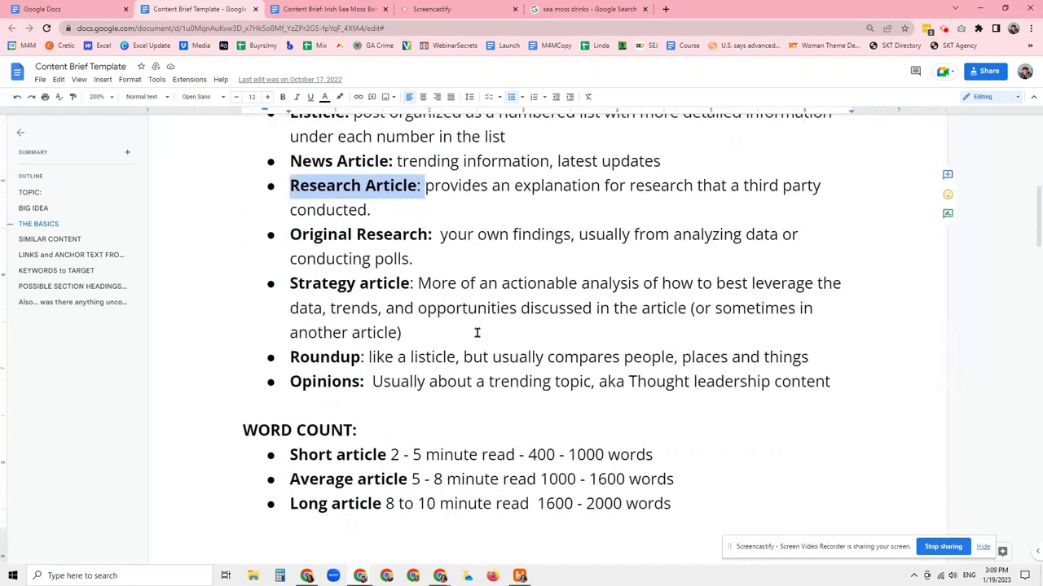
Select from WORD COUNT: through the Short, Average and Long article lines.
left_click_drag(243, 267, 655, 350)
scroll(653, 352, "down", 2)
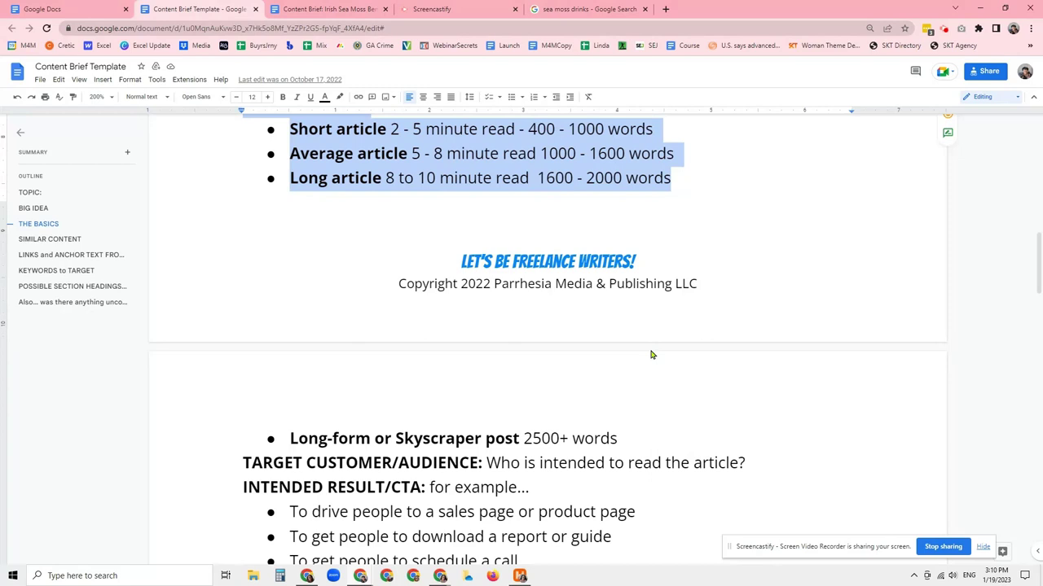
Select the Short-to-Long lines, then the Long-form or Skyscraper and TARGET CUSTOMER/AUDIENCE lines.
scroll(650, 355, "up", 2)
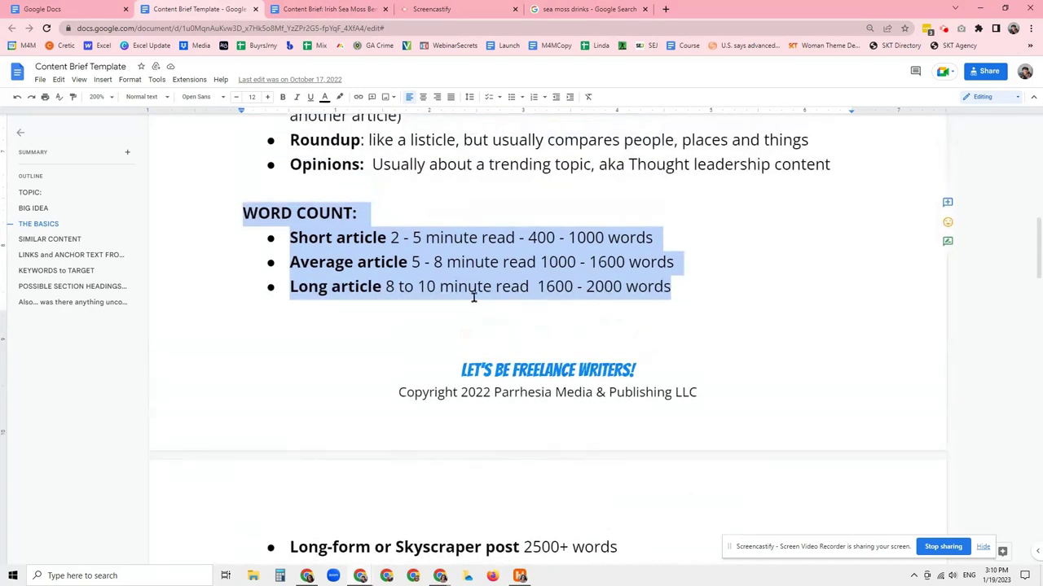
left_click(453, 289)
left_click_drag(291, 237, 328, 286)
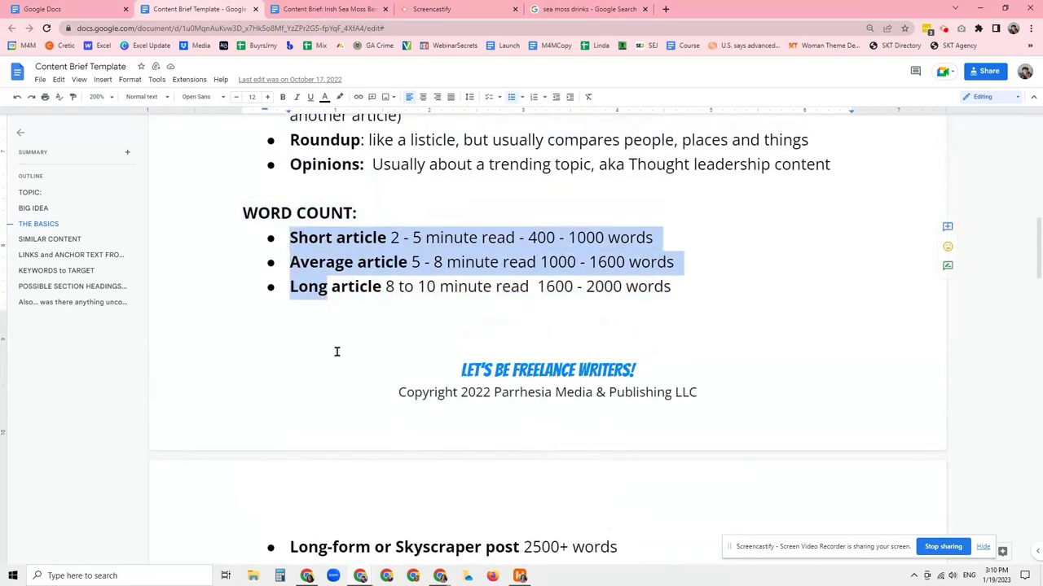
scroll(338, 362, "down", 3)
left_click_drag(290, 330, 617, 335)
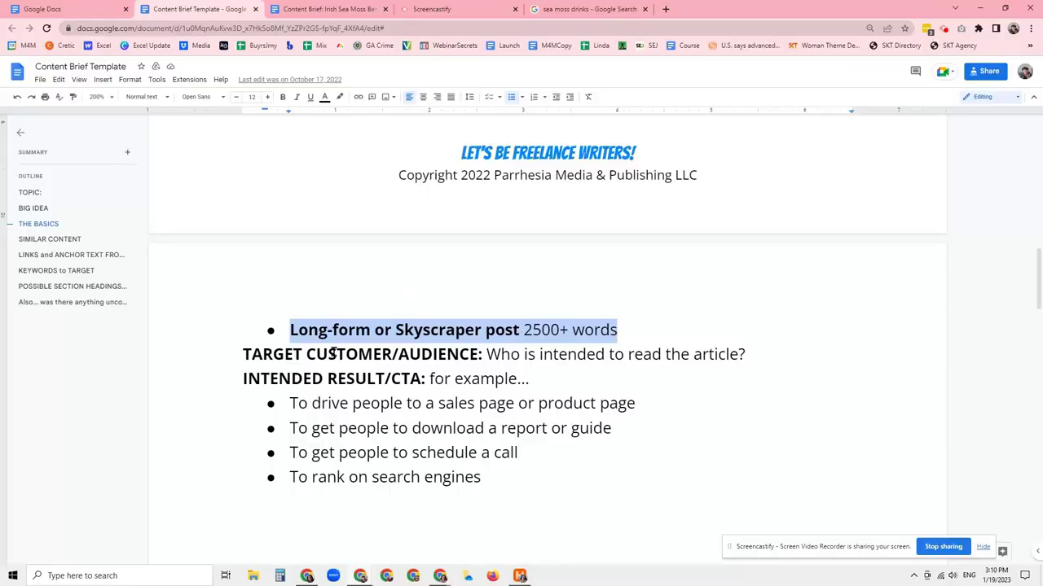
left_click_drag(214, 353, 745, 353)
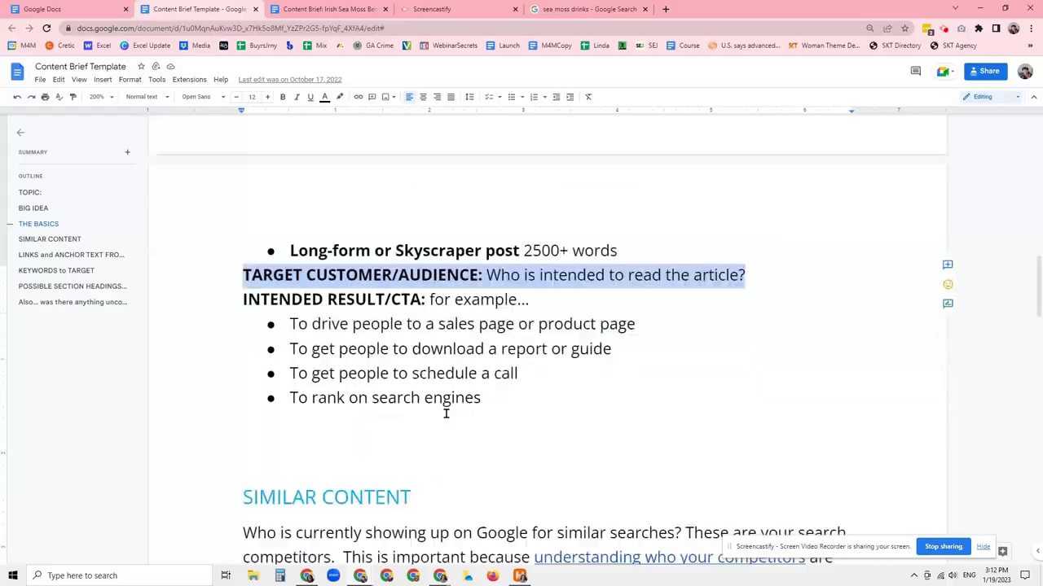
Scroll the Content Brief Template down to the SIMILAR CONTENT heading.
scroll(446, 414, "down", 1)
scroll(445, 414, "down", 4)
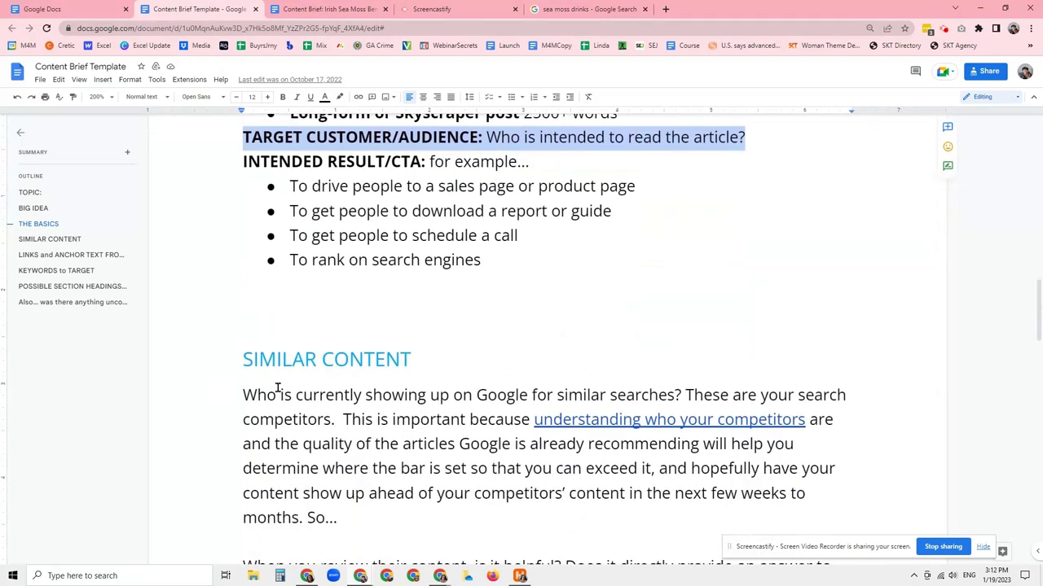
Select the SIMILAR CONTENT heading and its search-competitor explanation, then deselect it.
left_click_drag(256, 367, 521, 505)
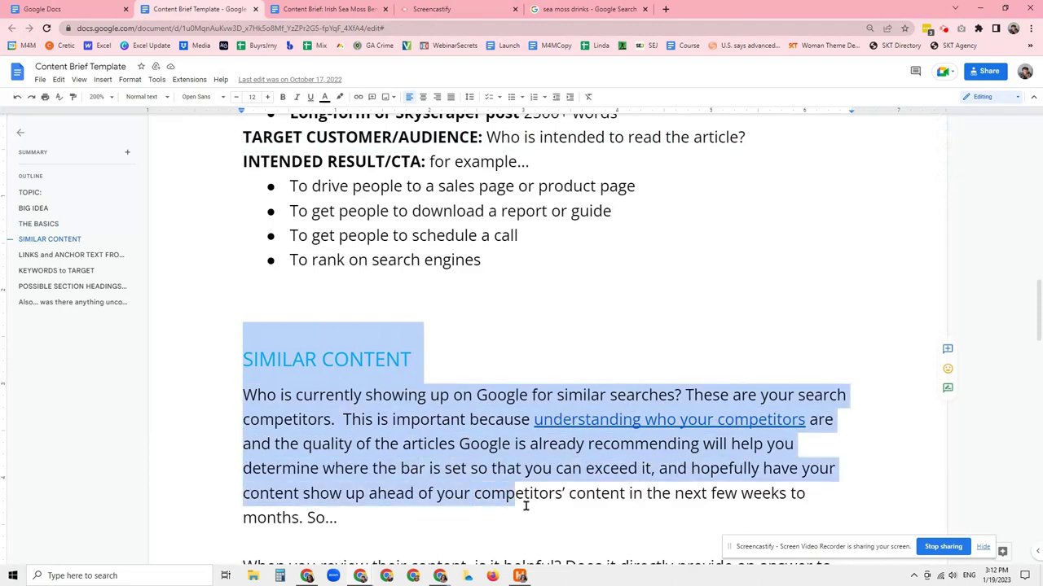
scroll(422, 478, "down", 3)
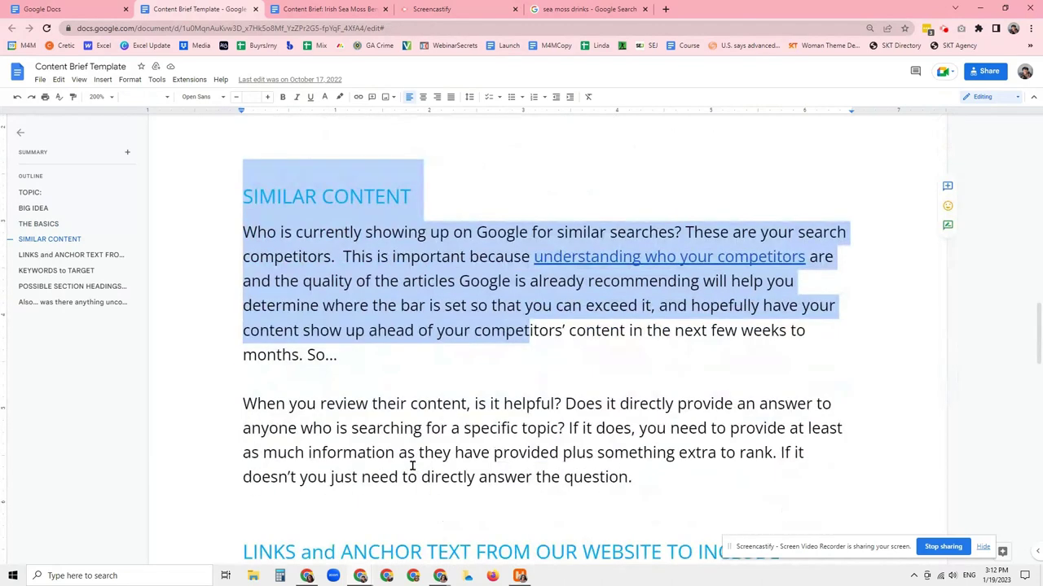
left_click(404, 368)
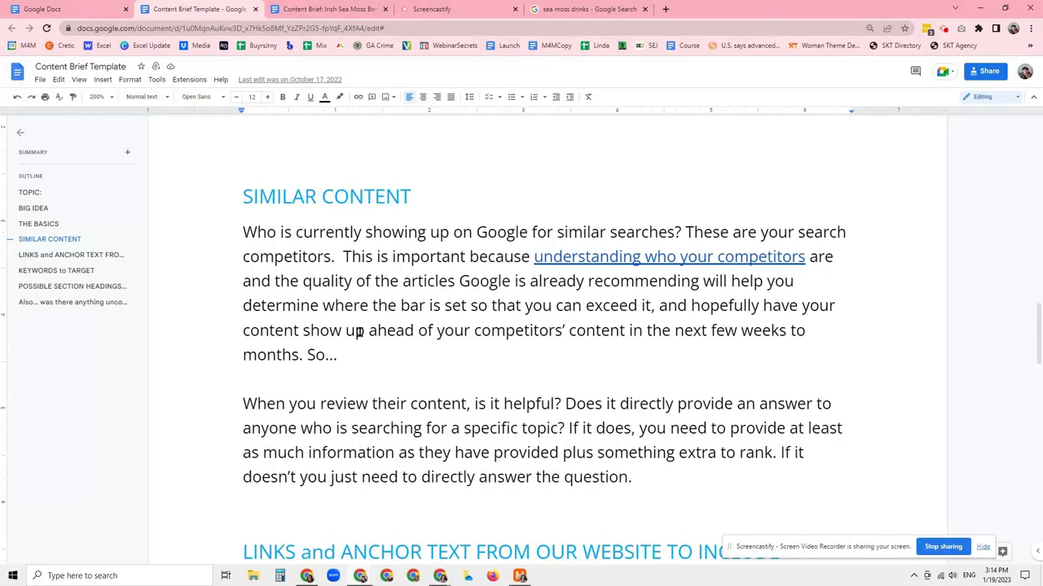
Select the LINKS and ANCHOR TEXT FROM OUR WEBSITE TO INCLUDE heading and paragraph.
scroll(358, 332, "down", 4)
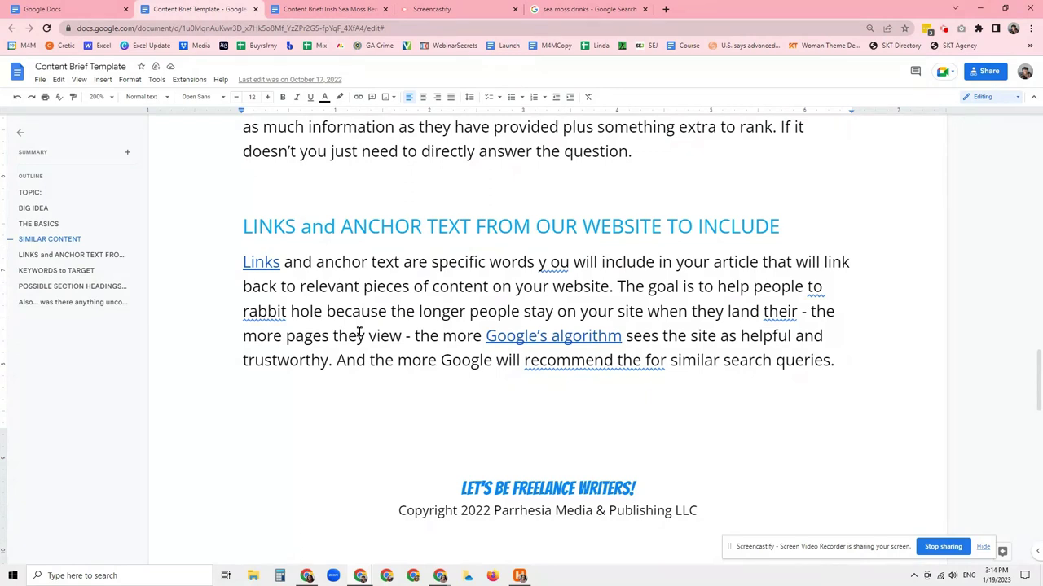
left_click_drag(246, 232, 839, 378)
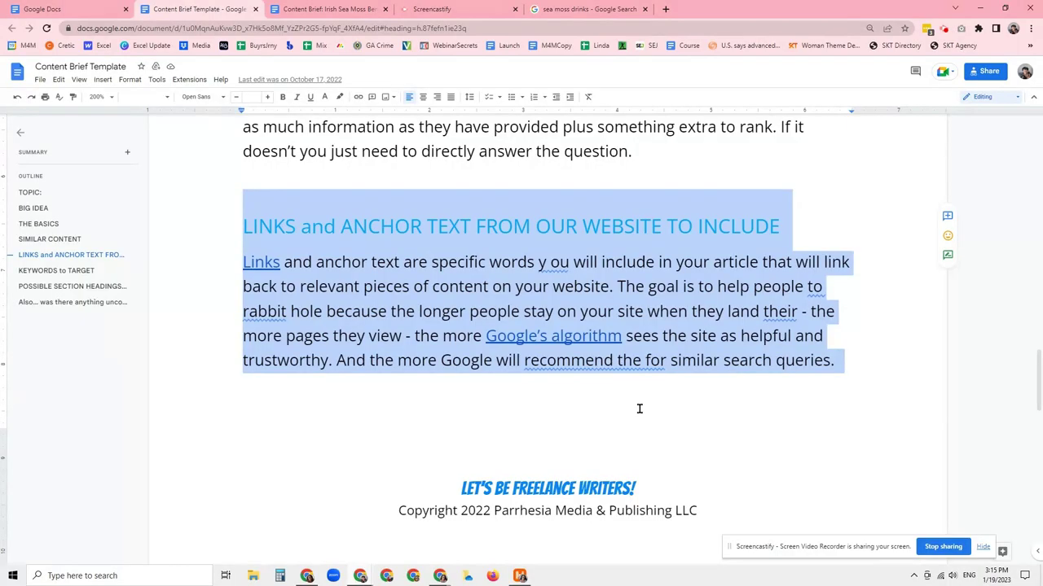
Select the KEYWORDS to TARGET heading, then put the cursor in the Holiday spending cell.
scroll(549, 432, "down", 6)
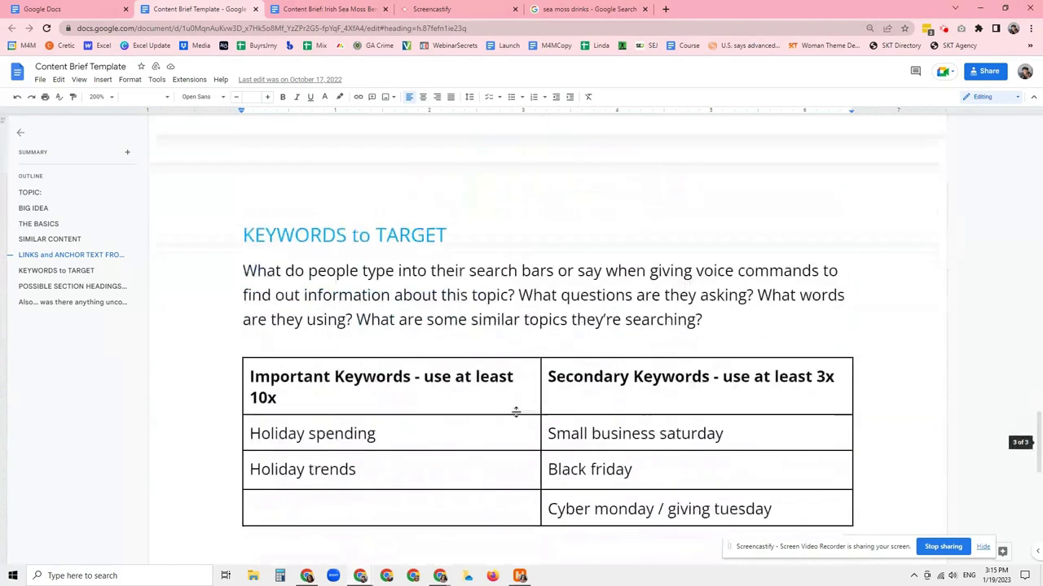
scroll(515, 411, "down", 1)
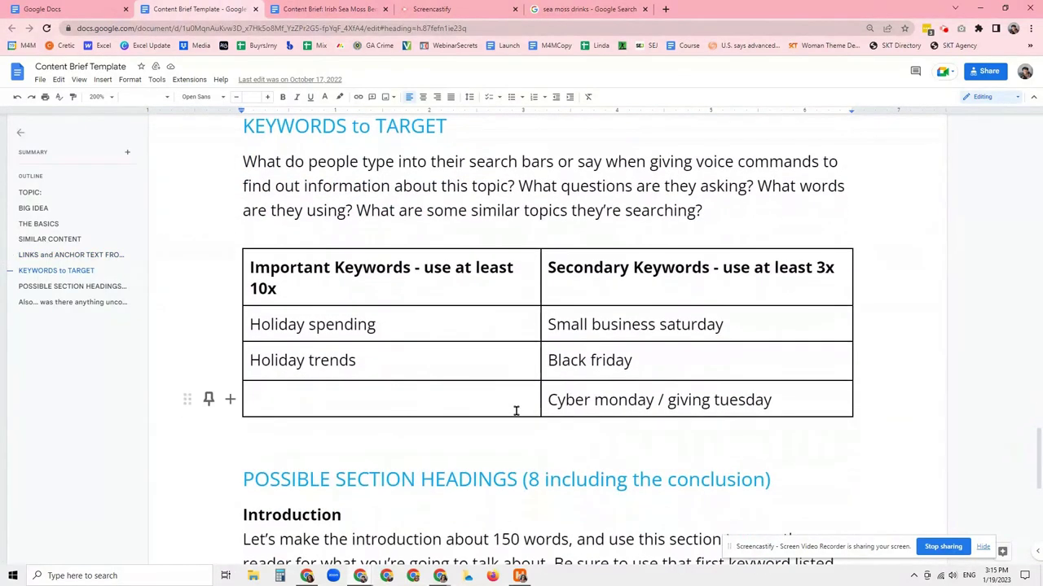
scroll(268, 138, "up", 1)
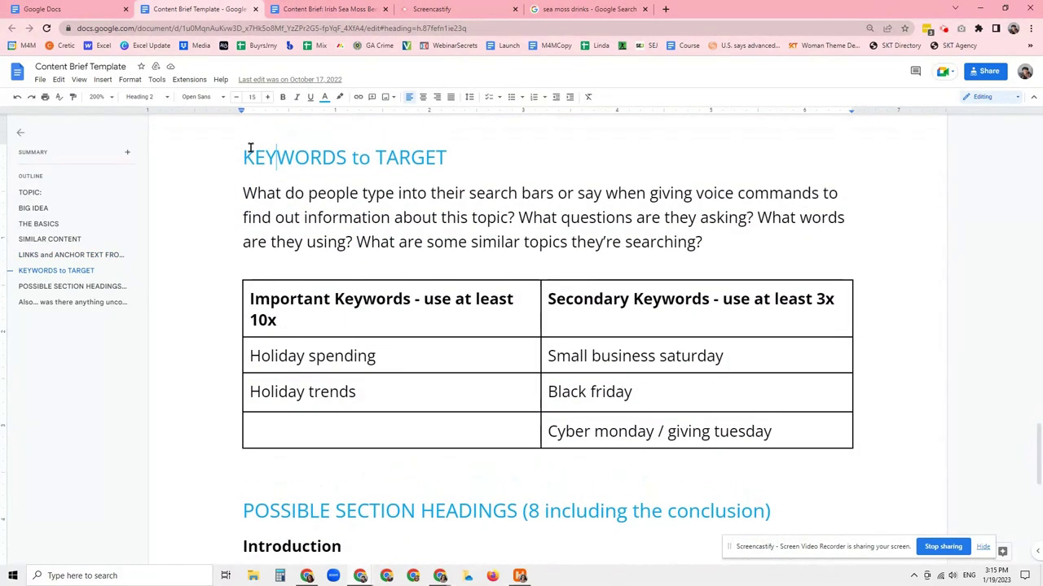
left_click_drag(246, 154, 446, 157)
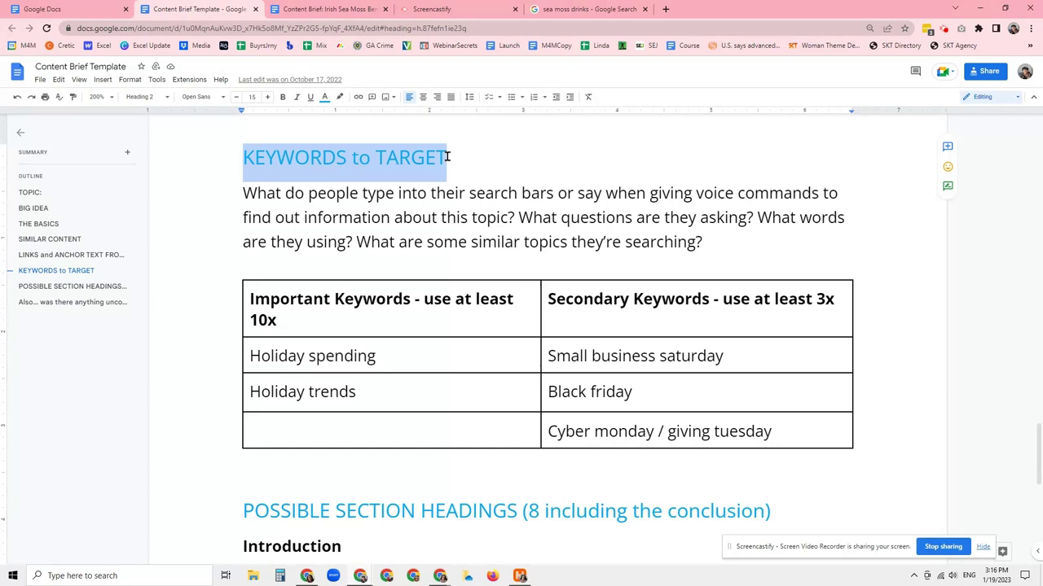
left_click(258, 354)
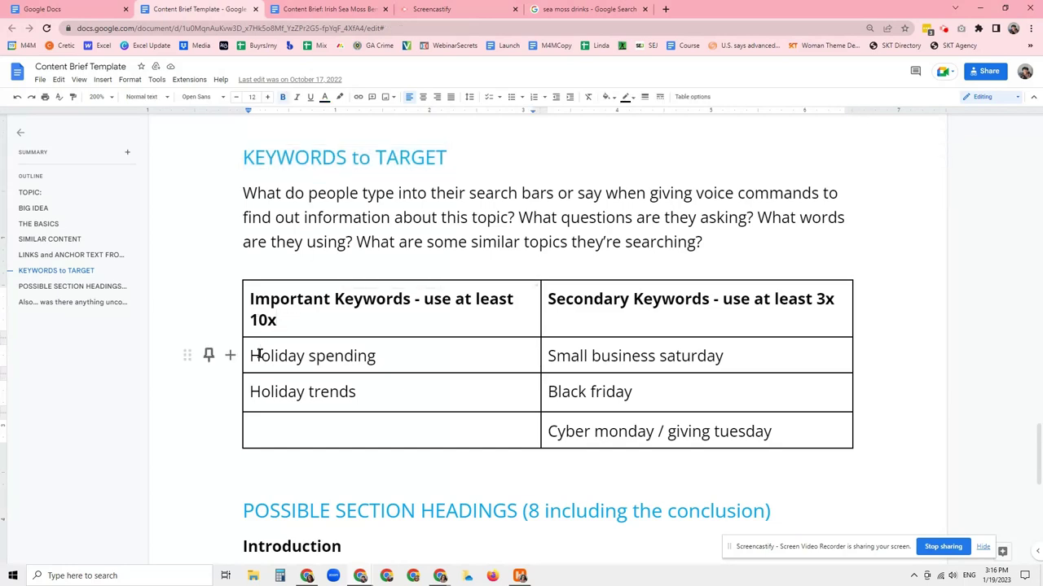
scroll(258, 355, "down", 2)
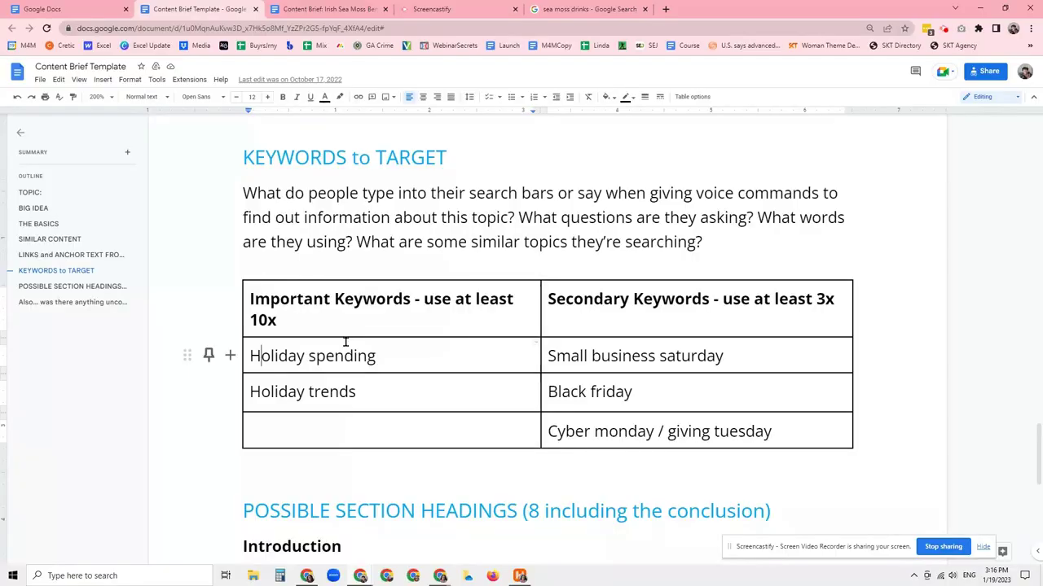
Select the whole POSSIBLE SECTION HEADINGS (8 including the conclusion) heading line.
scroll(345, 342, "down", 1)
scroll(345, 343, "down", 2)
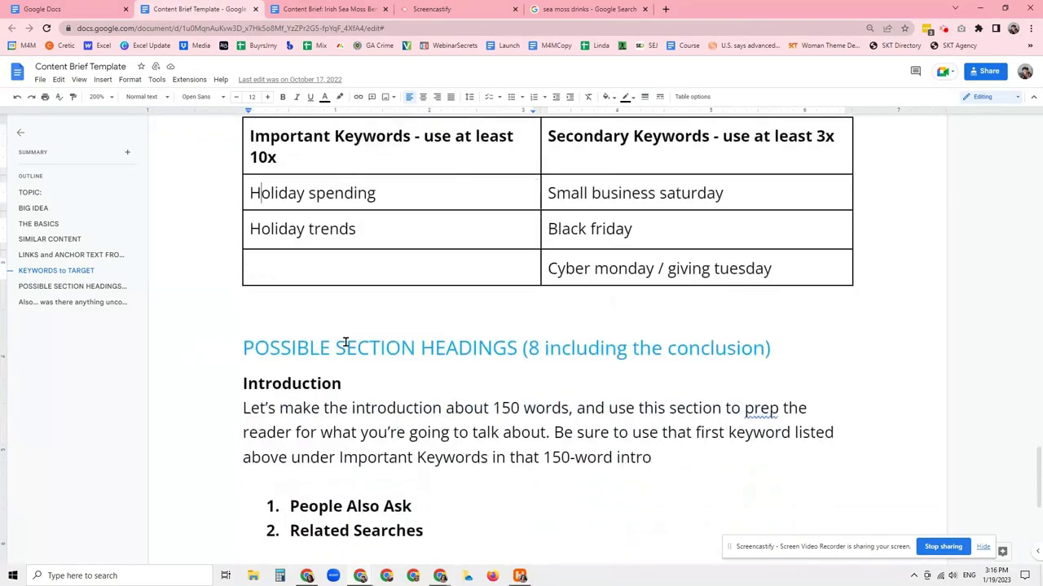
left_click(336, 347)
left_click_drag(245, 347, 781, 343)
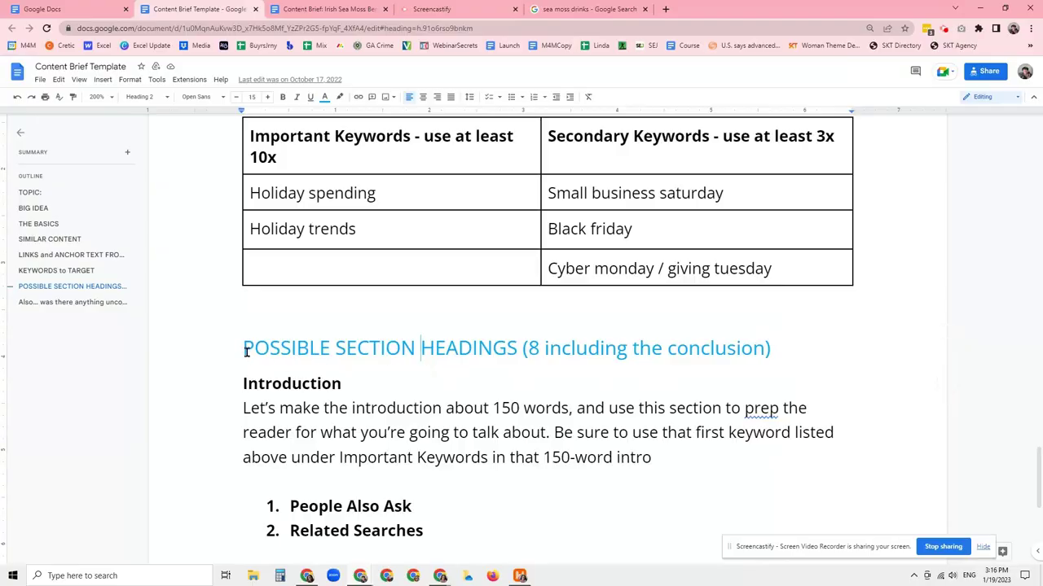
left_click_drag(246, 352, 768, 348)
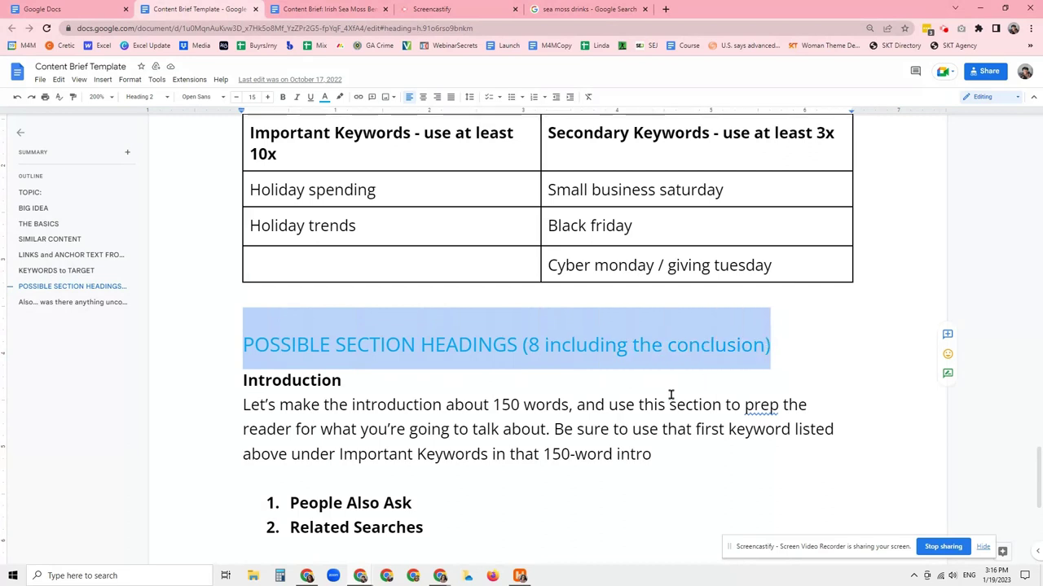
Re-highlight POSSIBLE SECTION HEADINGS, scroll to Conclusion and back, then switch to the Irish Sea Moss brief.
scroll(670, 398, "down", 2)
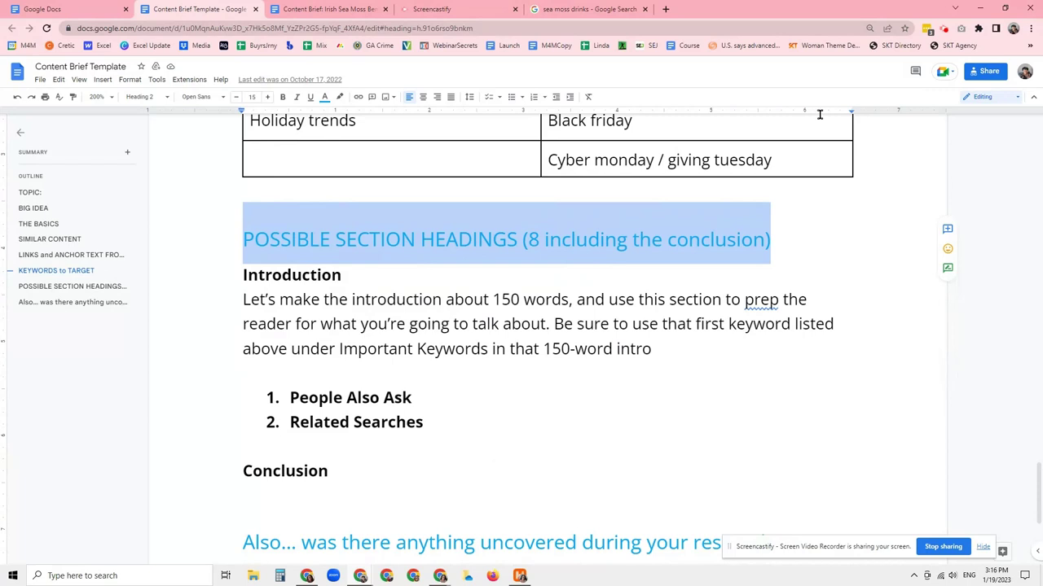
left_click(471, 242)
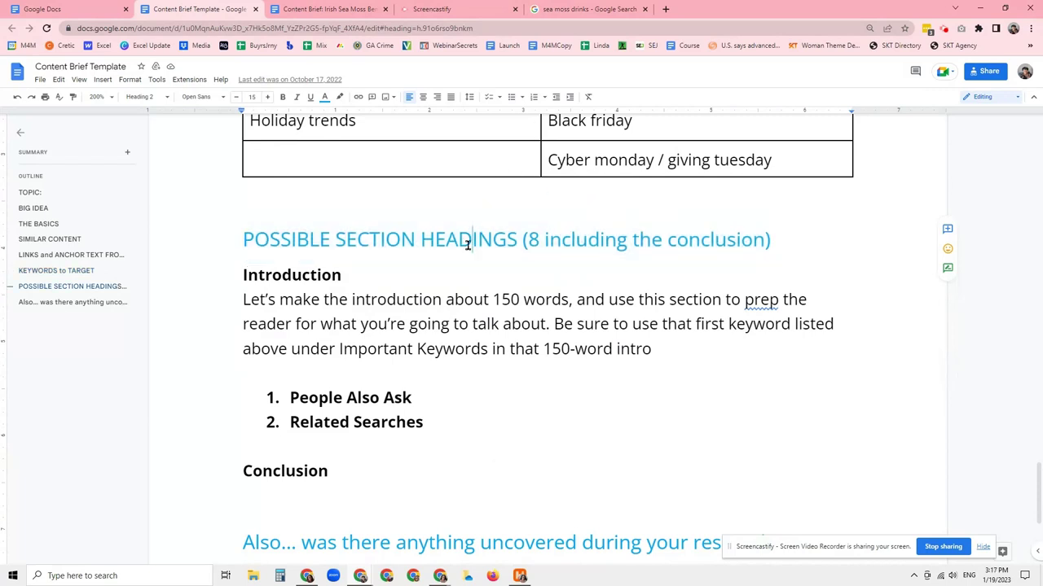
left_click_drag(240, 237, 796, 237)
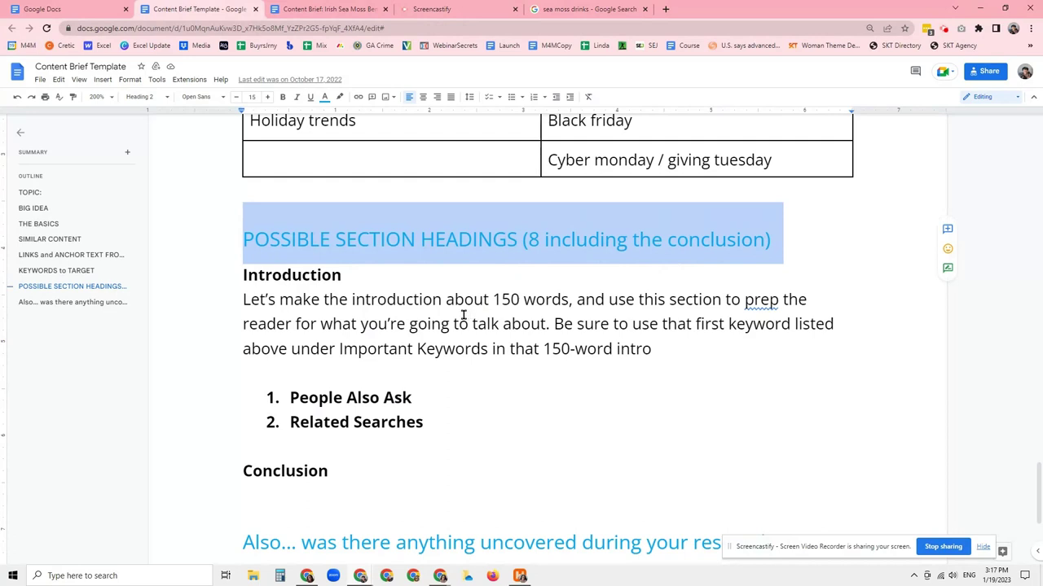
scroll(407, 265, "down", 5)
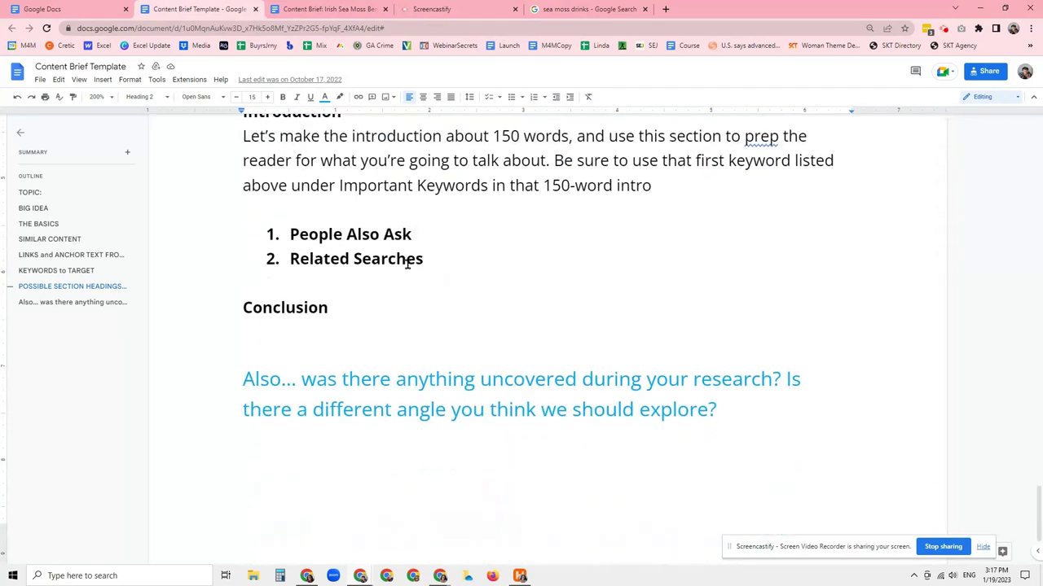
scroll(410, 304, "up", 6)
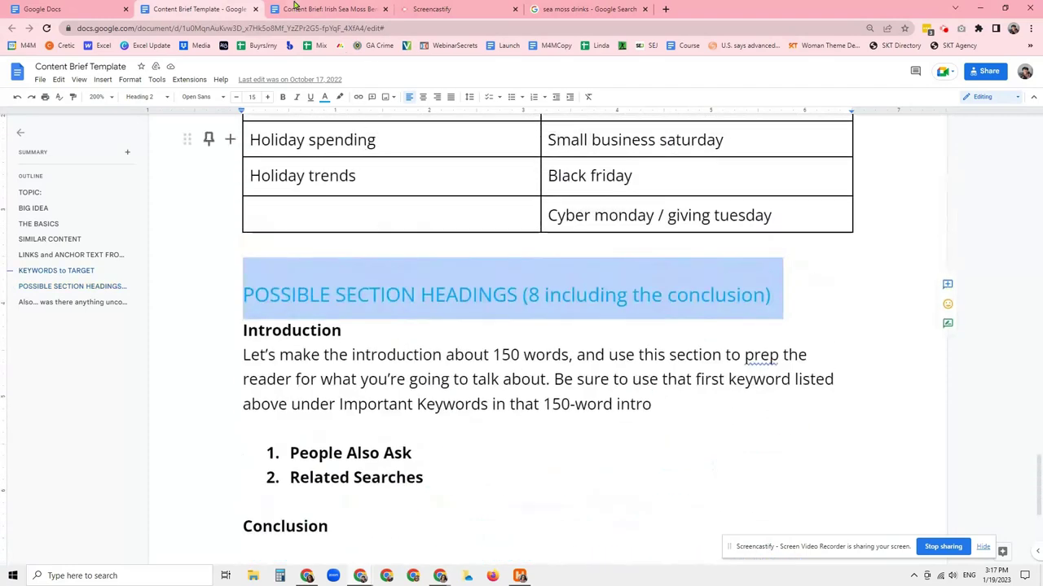
left_click(304, 10)
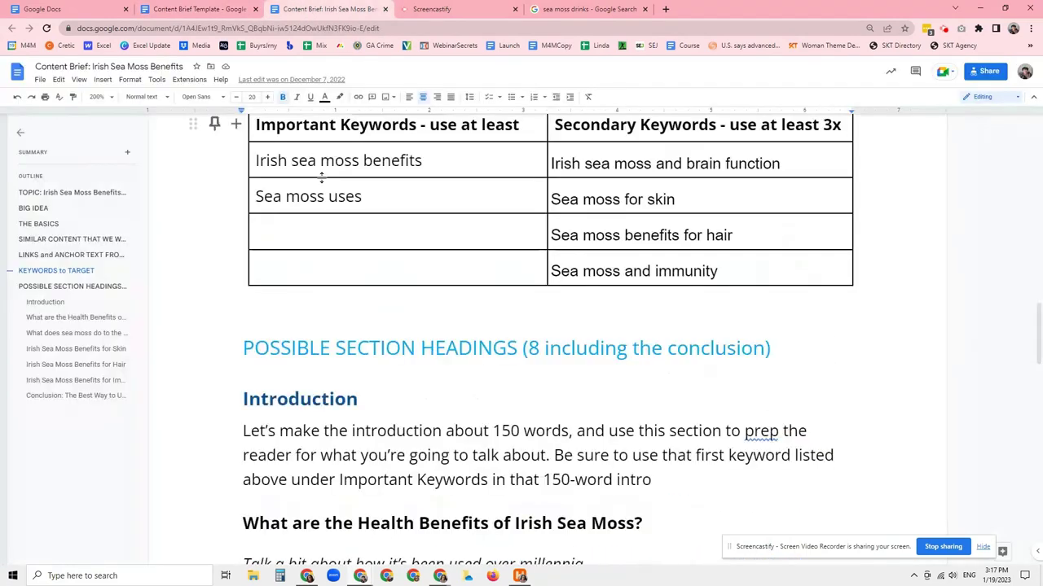
Zoom the Irish Sea Moss brief to 150% and highlight the BIG IDEA paragraphs.
scroll(321, 178, "up", 2)
left_click_drag(1040, 336, 1040, 130)
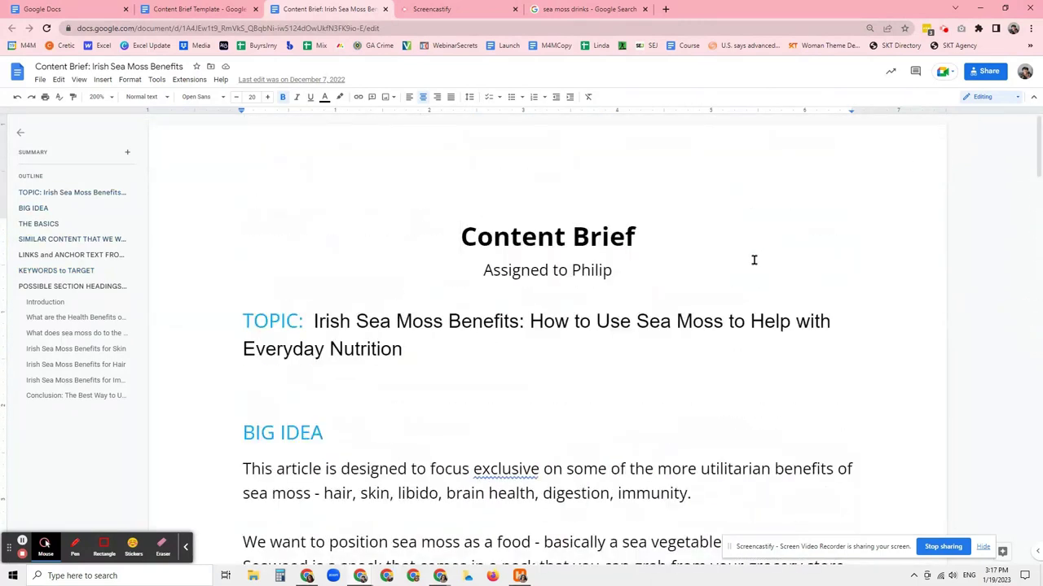
left_click(100, 97)
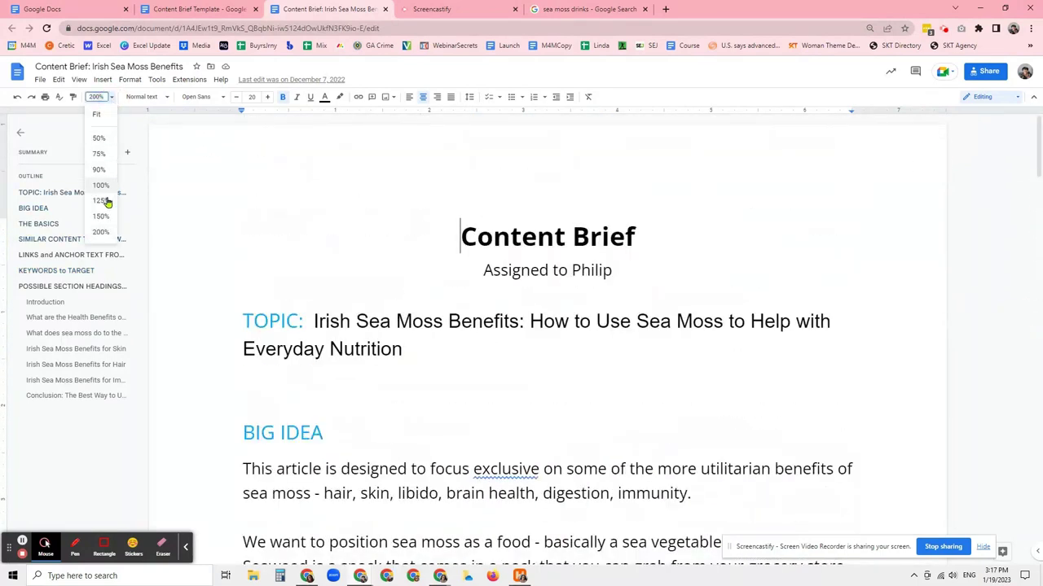
left_click(99, 219)
left_click_drag(335, 270, 560, 291)
scroll(413, 305, "down", 2)
scroll(432, 359, "down", 2)
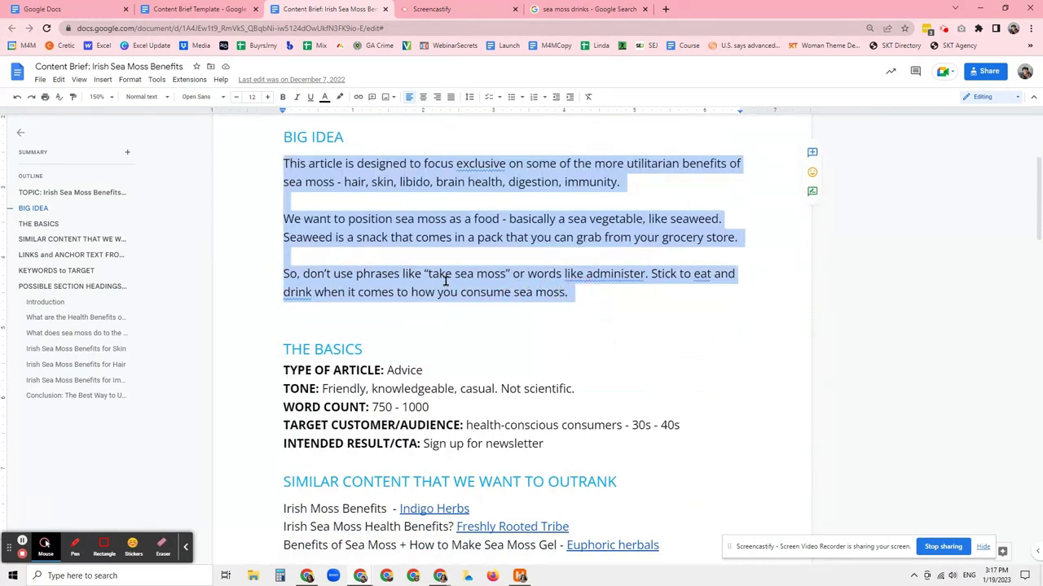
Highlight the opening of the BIG IDEA sentence and the five lines of THE BASICS.
left_click(436, 165)
left_click_drag(287, 165, 438, 166)
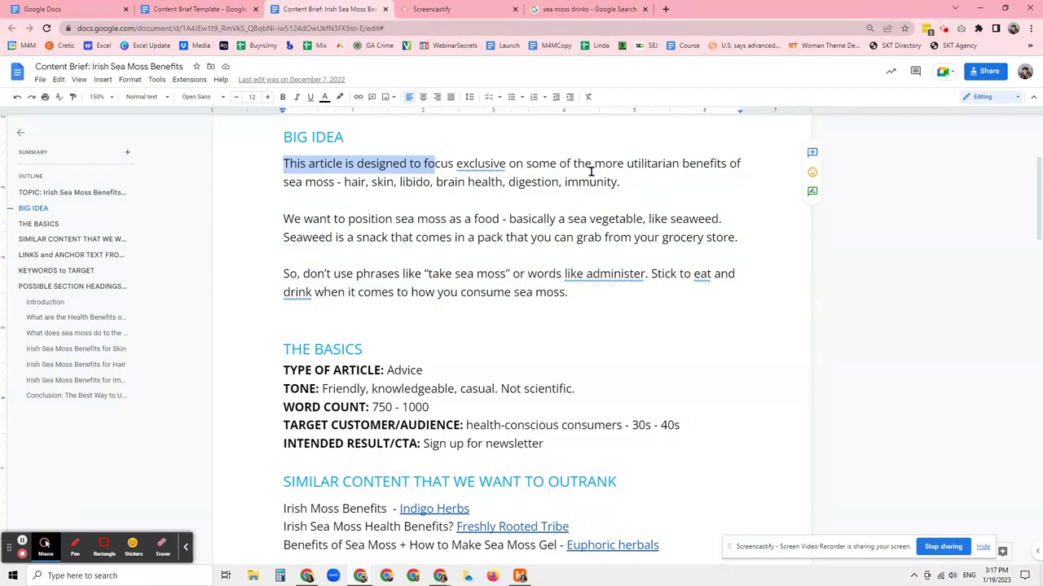
scroll(378, 210, "down", 3)
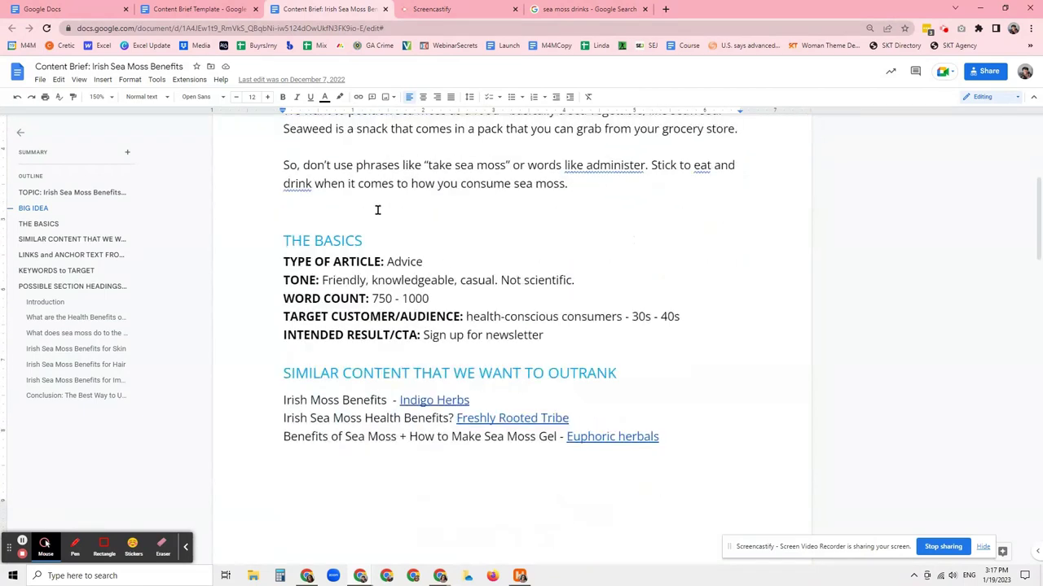
scroll(342, 196, "down", 1)
left_click_drag(279, 205, 548, 280)
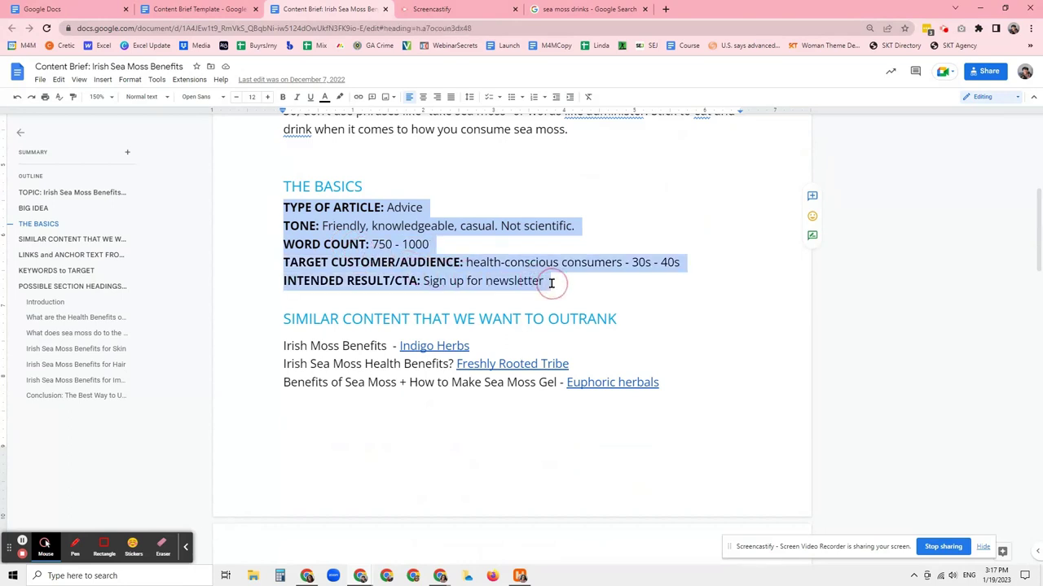
Highlight the competitor links and the Links section's 'None yet', reaching the KEYWORDS to TARGET table.
scroll(419, 283, "down", 3)
left_click(350, 271)
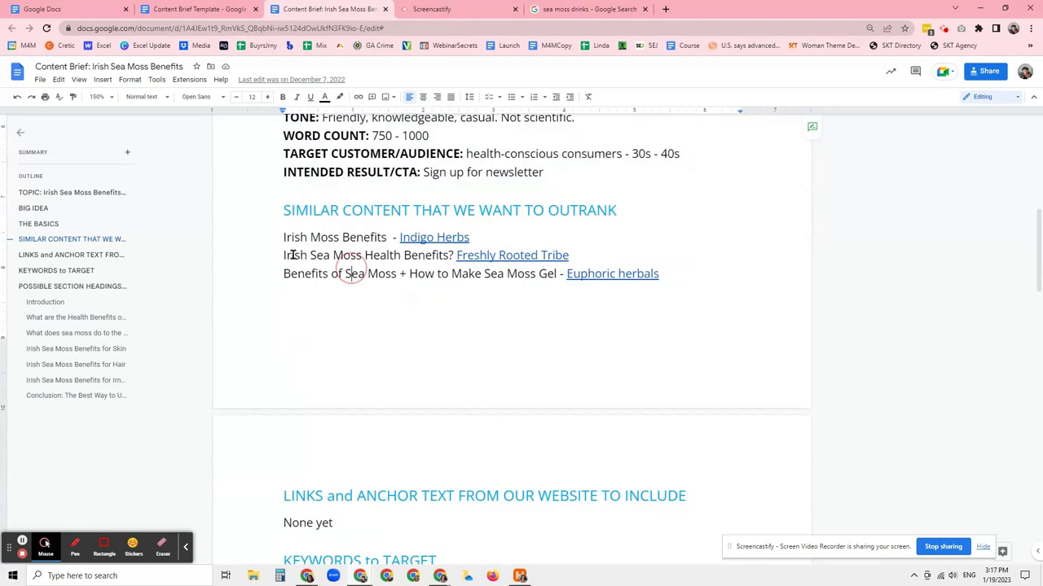
left_click_drag(278, 238, 665, 288)
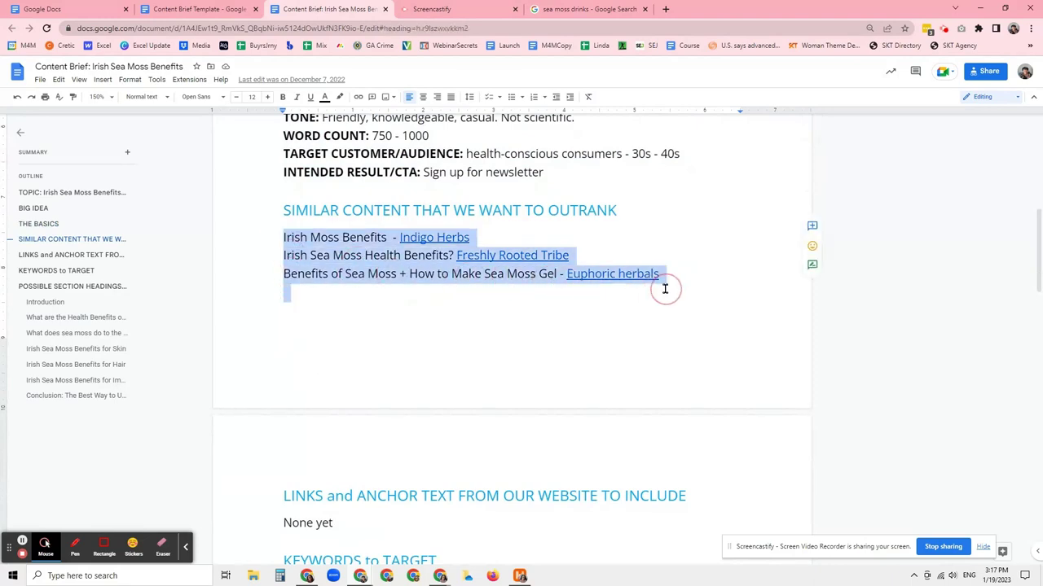
scroll(514, 291, "down", 4)
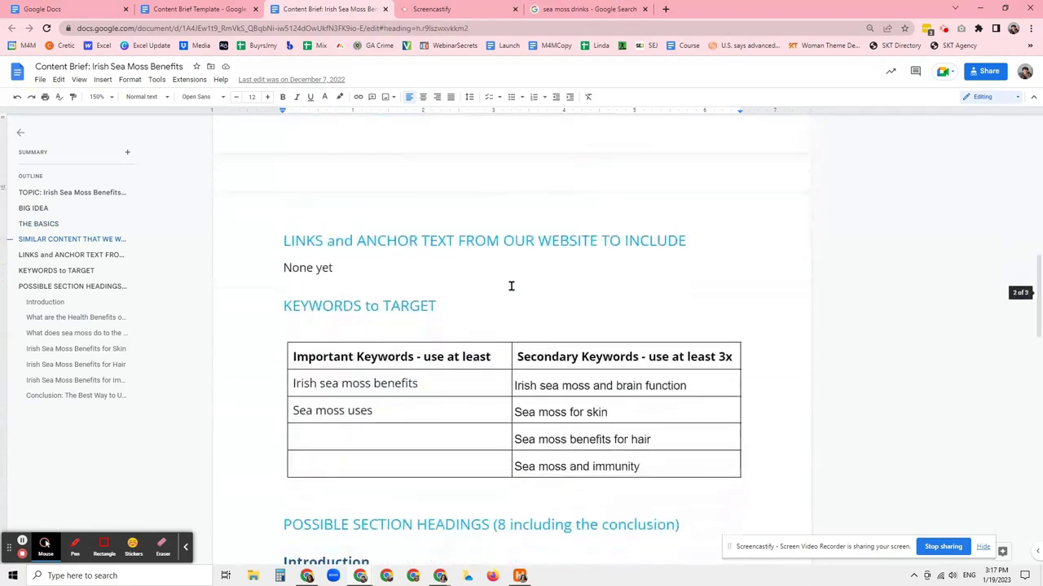
left_click_drag(334, 200, 279, 197)
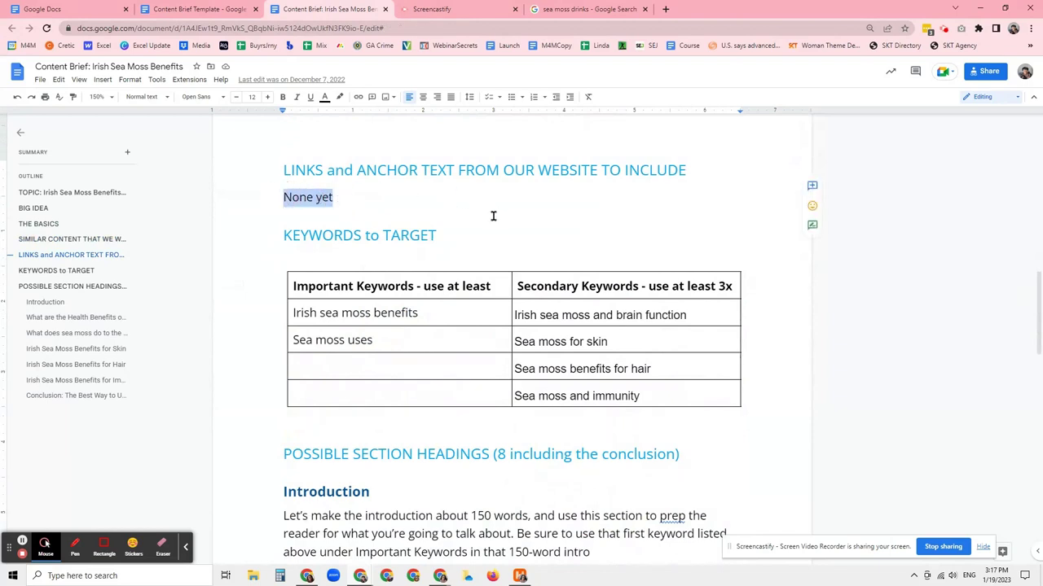
left_click(378, 209)
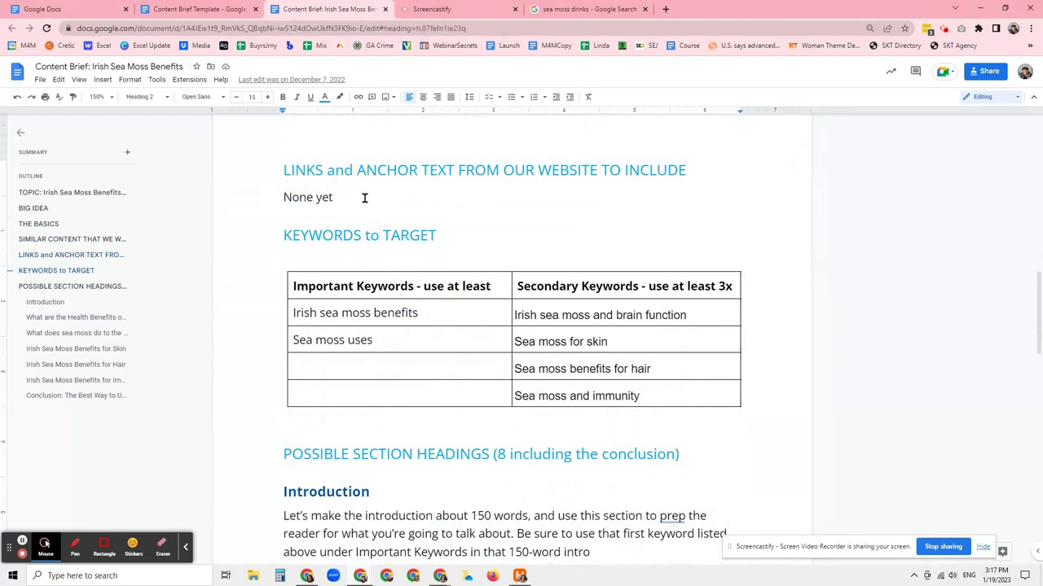
scroll(363, 195, "down", 2)
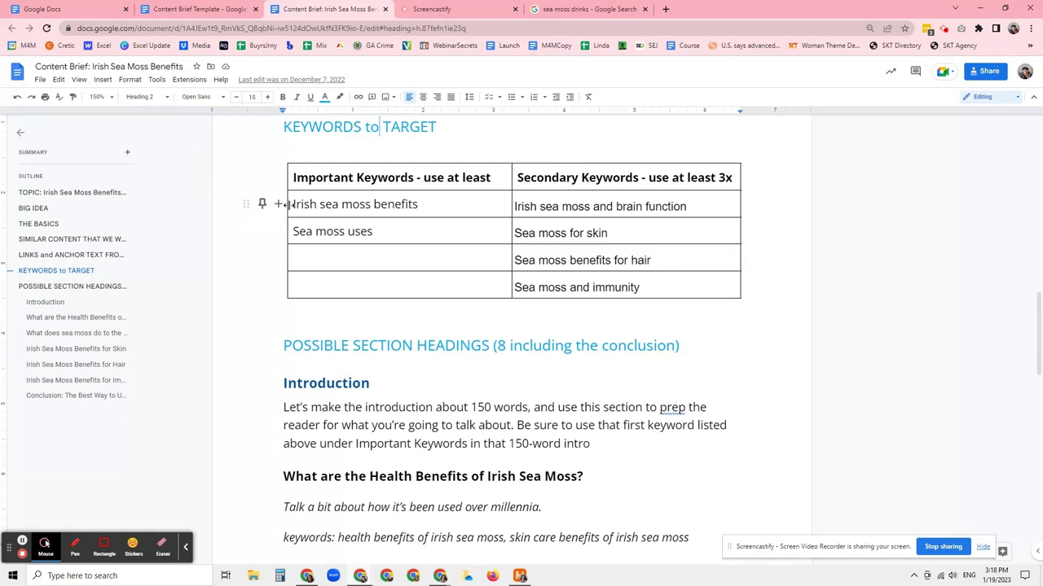
Highlight the Irish sea moss benefits and Sea moss uses important keyword cells.
left_click_drag(294, 206, 330, 224)
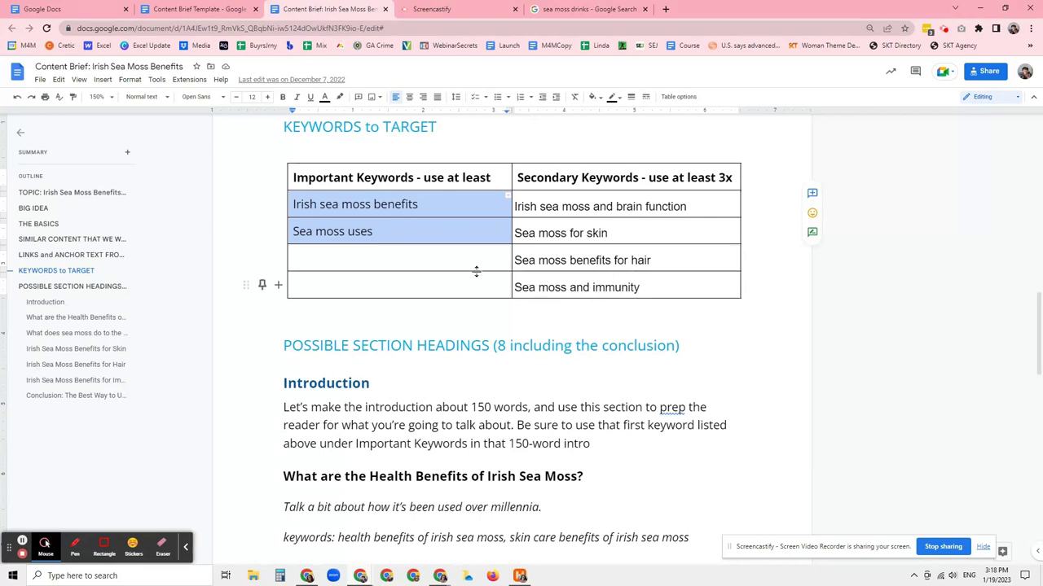
scroll(475, 272, "down", 3)
scroll(463, 269, "down", 1)
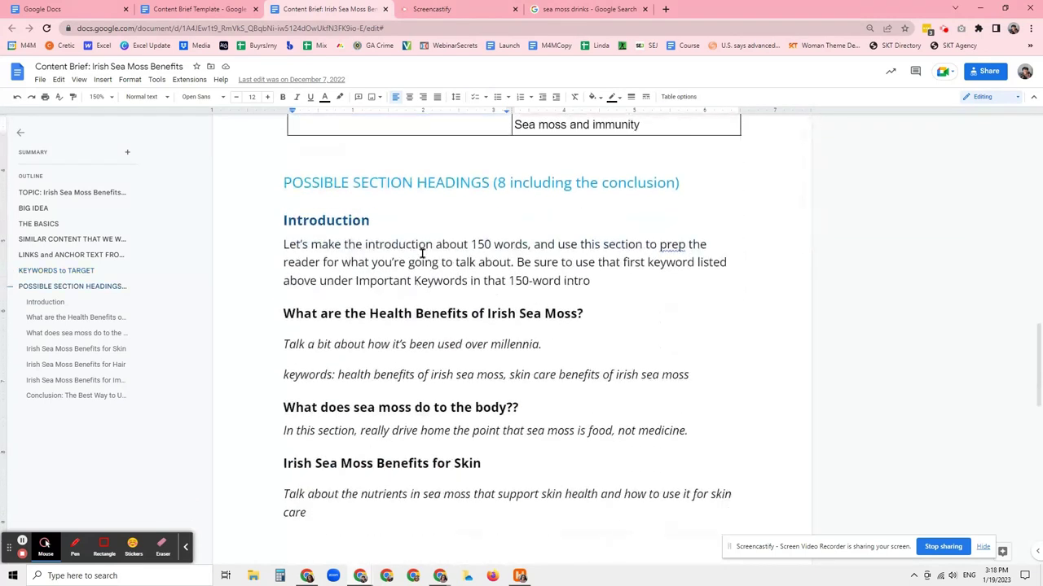
Scroll the possible section headings from Introduction, then switch to the sea moss drinks search results.
left_click(274, 220)
scroll(326, 263, "down", 3)
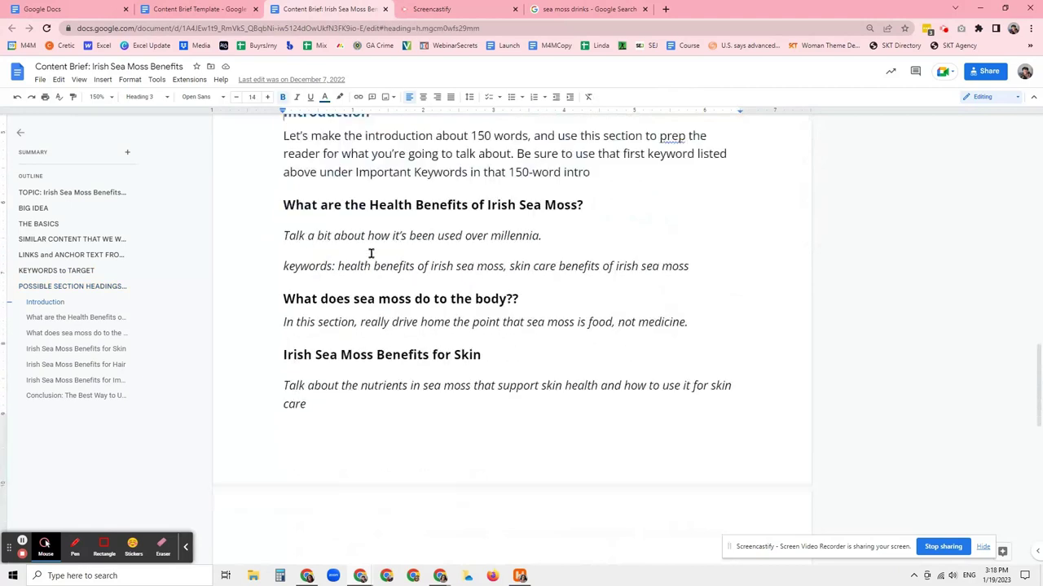
left_click(588, 8)
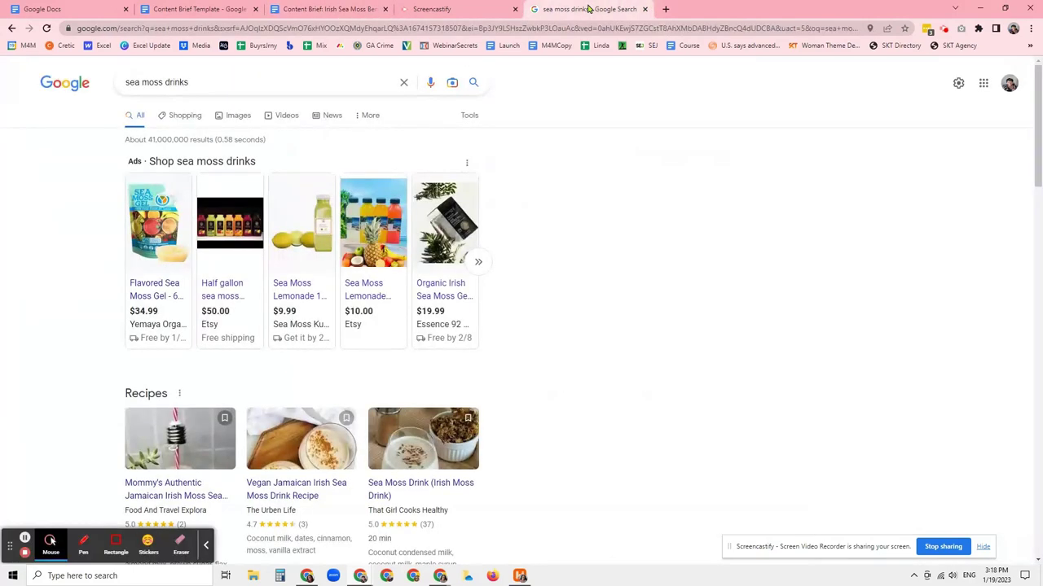
Replace the search query with 'irish sea moss benefits' to see suggestions, then return to the brief.
triple_click(279, 81)
type("irish sea moss benefits")
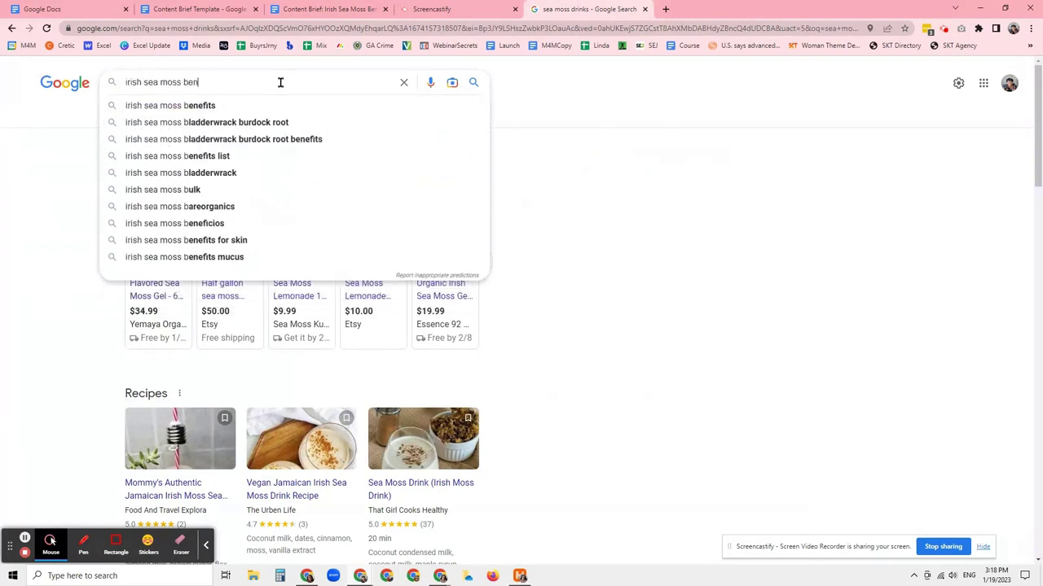
left_click(290, 9)
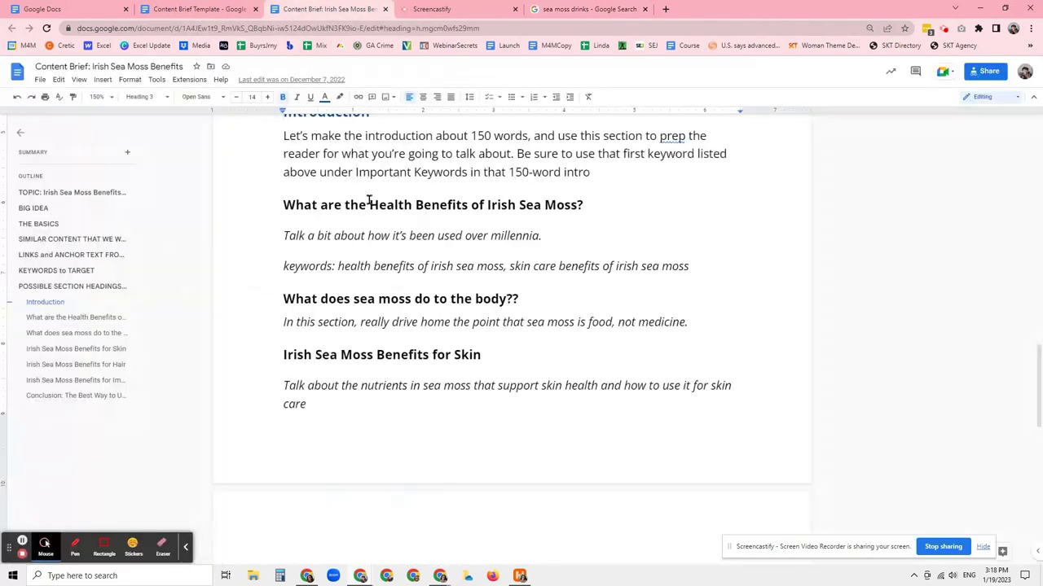